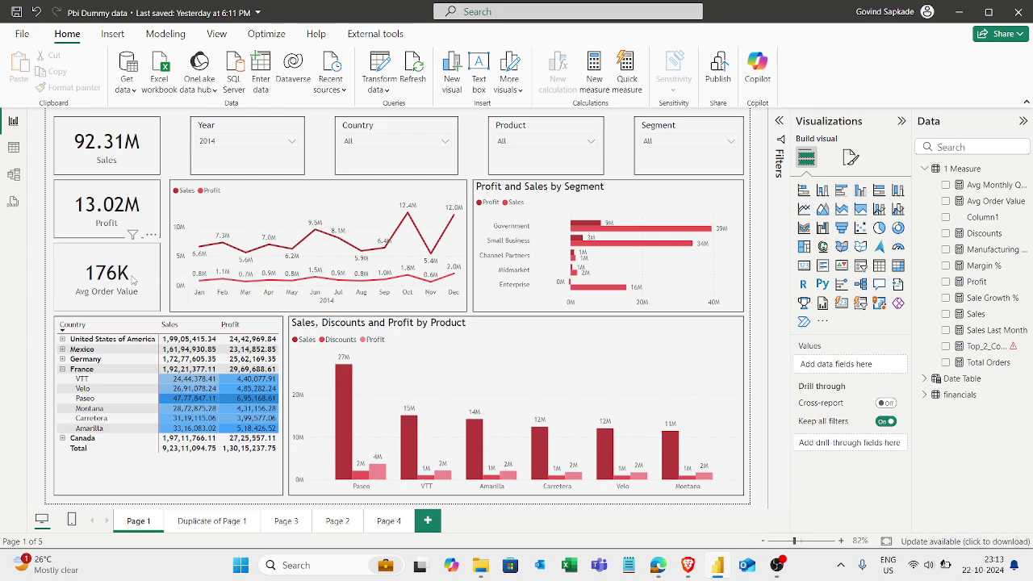
Change the Avg Order Value card's General > Tooltips type from default to Report page
click(132, 278)
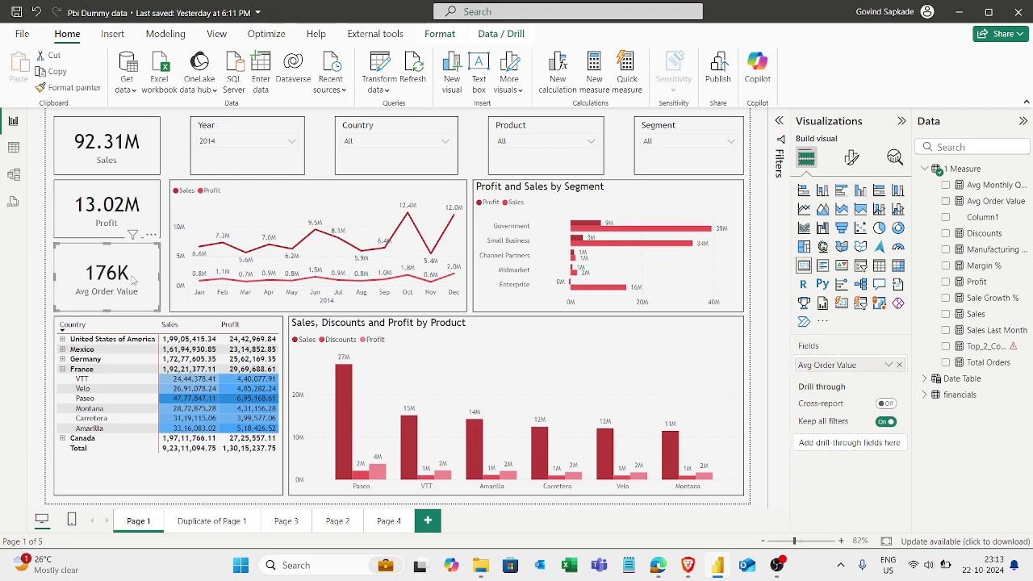
click(853, 159)
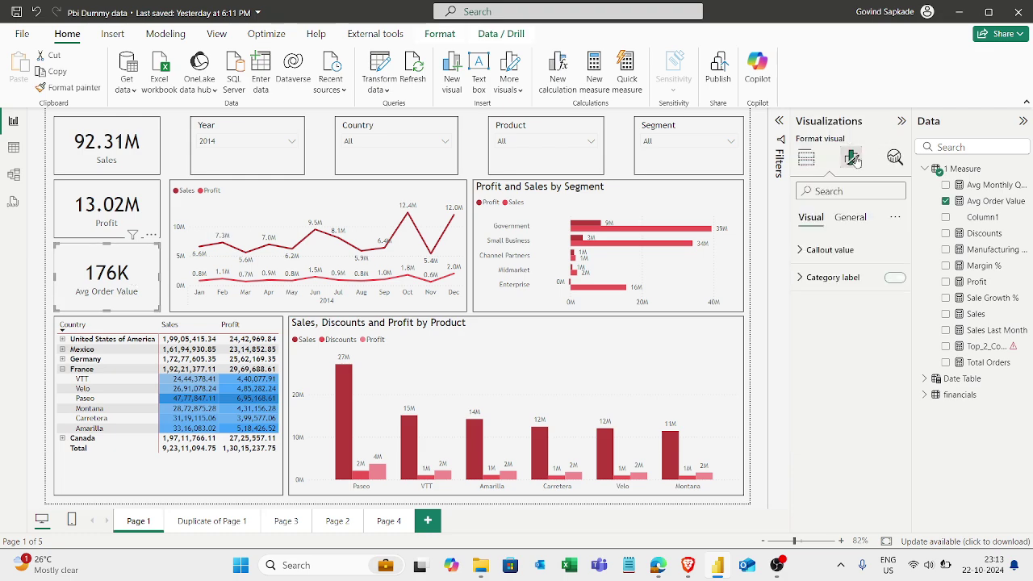
click(860, 217)
click(816, 391)
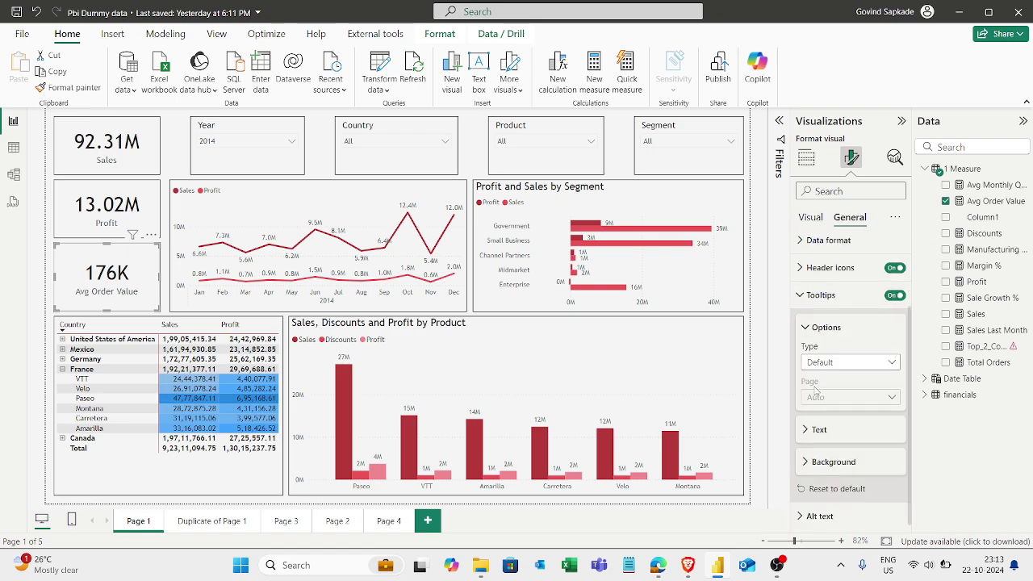
click(855, 360)
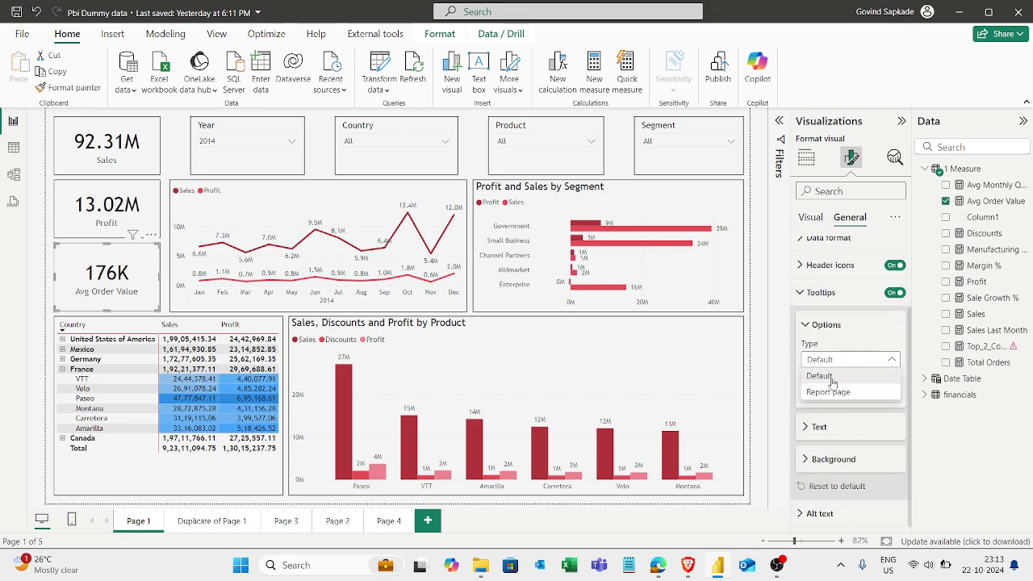
click(832, 378)
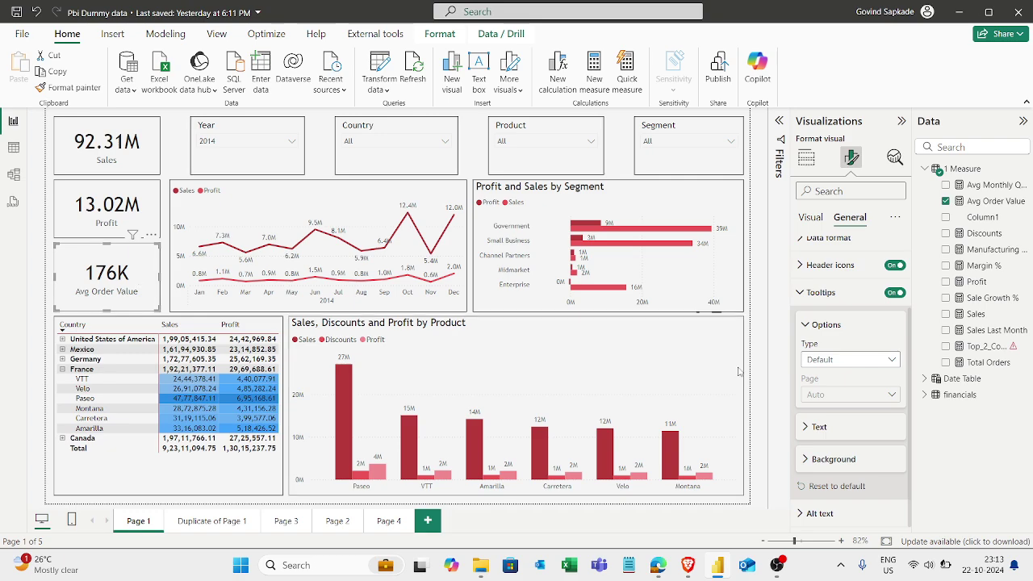
click(850, 359)
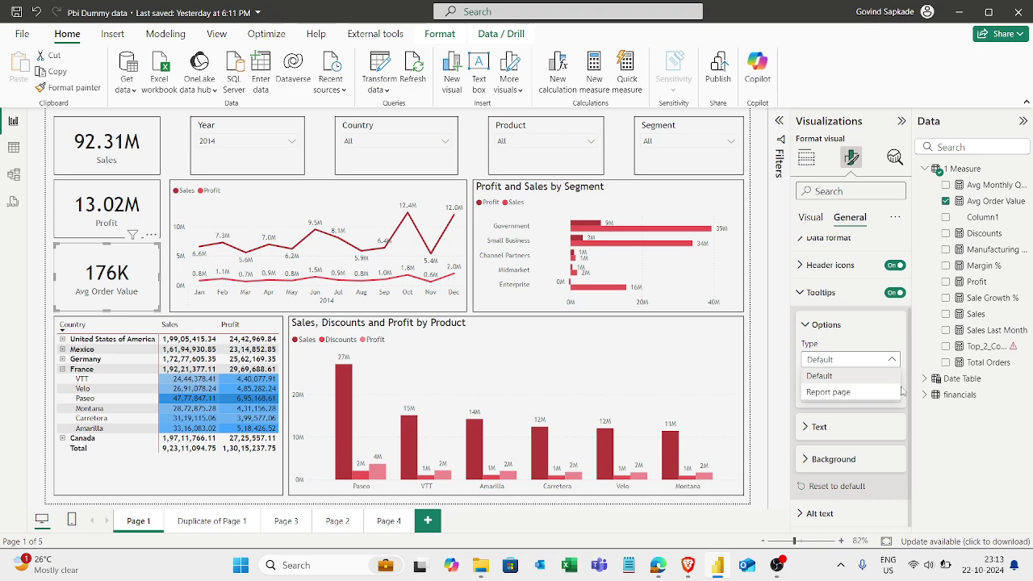
click(857, 393)
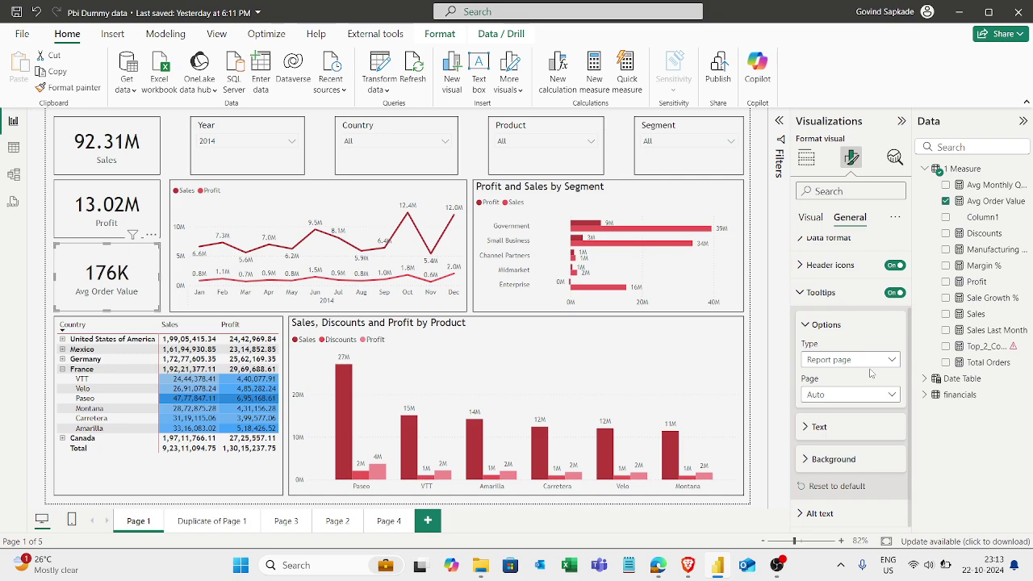
click(833, 293)
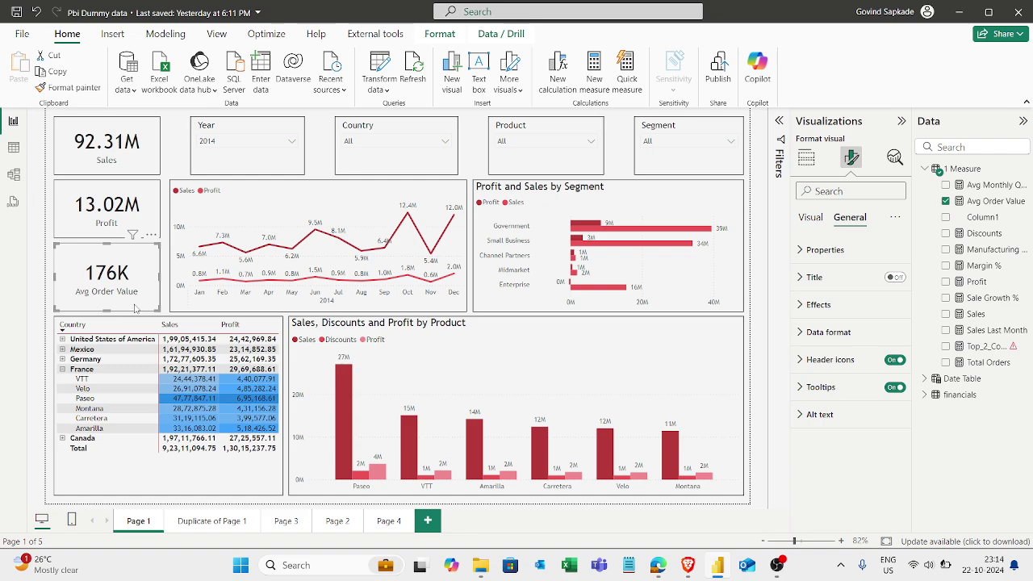
click(988, 203)
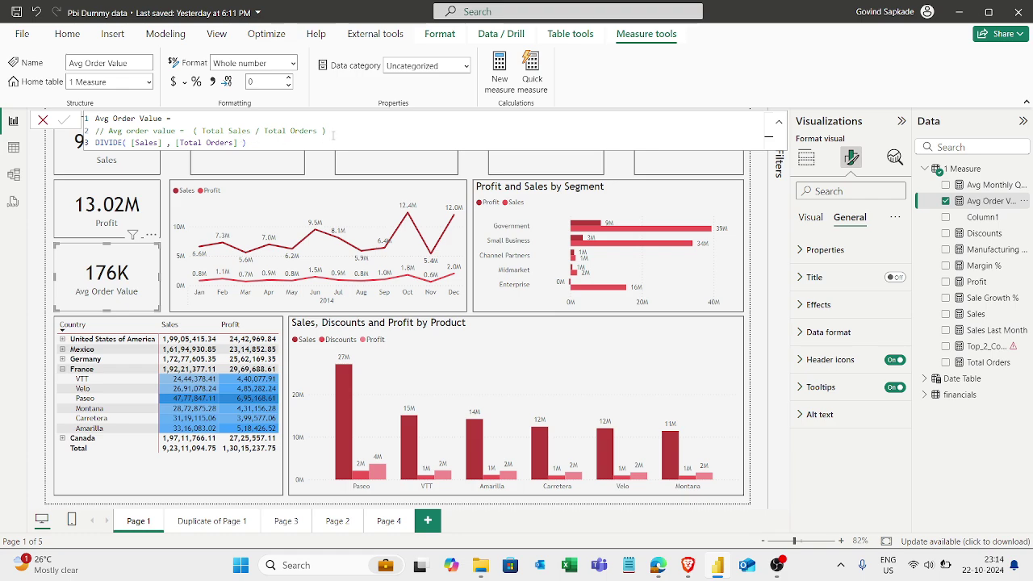
click(778, 123)
click(43, 120)
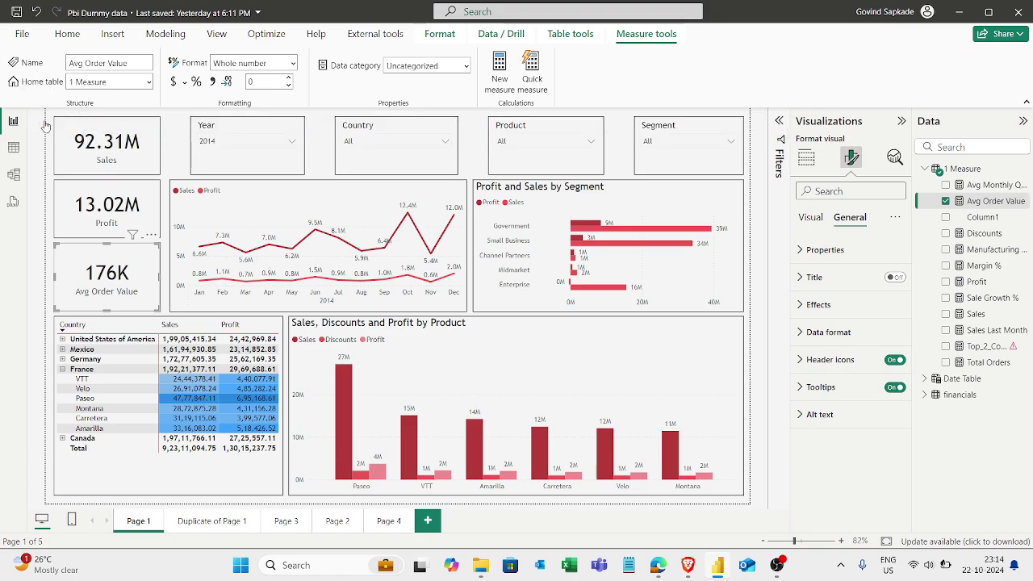
Insert a rectangle shape and size it to cover exactly the Avg Order Value card
click(165, 252)
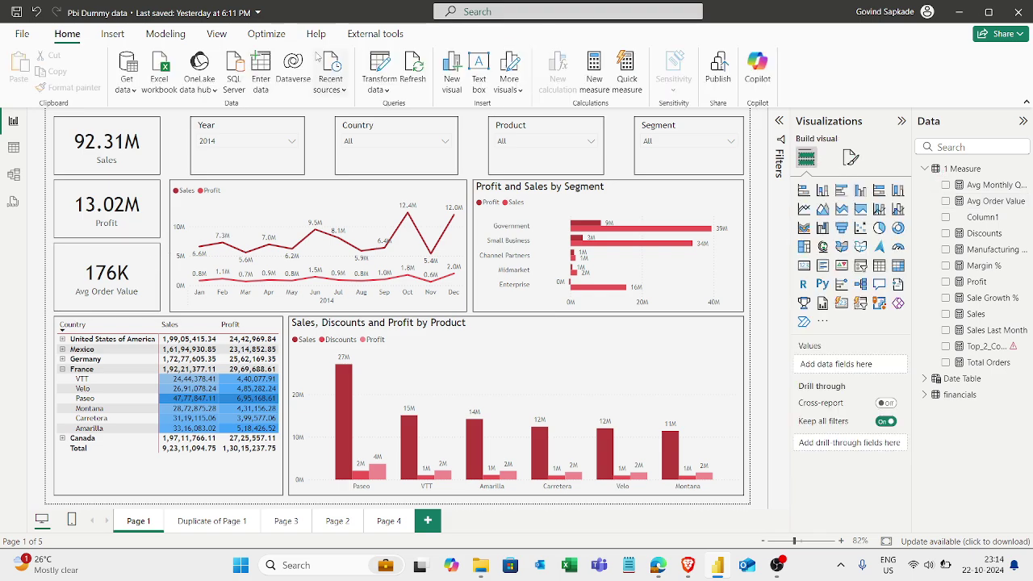
click(114, 33)
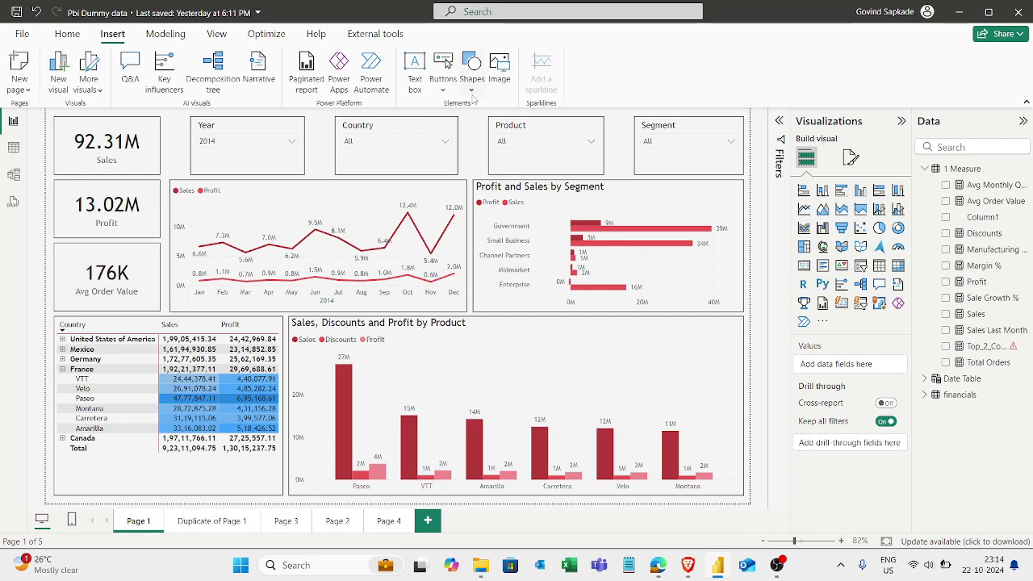
click(472, 90)
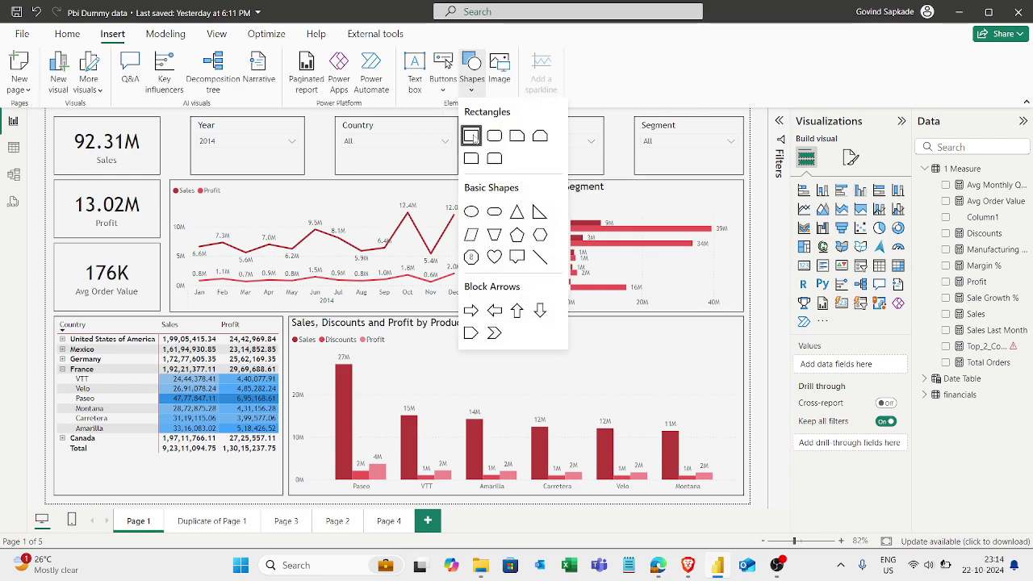
click(471, 136)
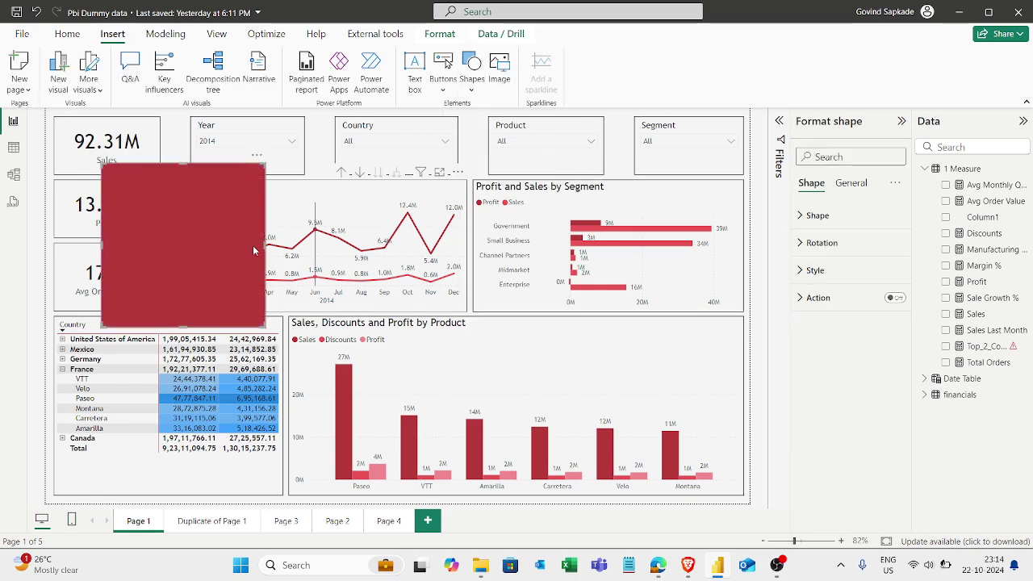
drag(218, 252, 172, 330)
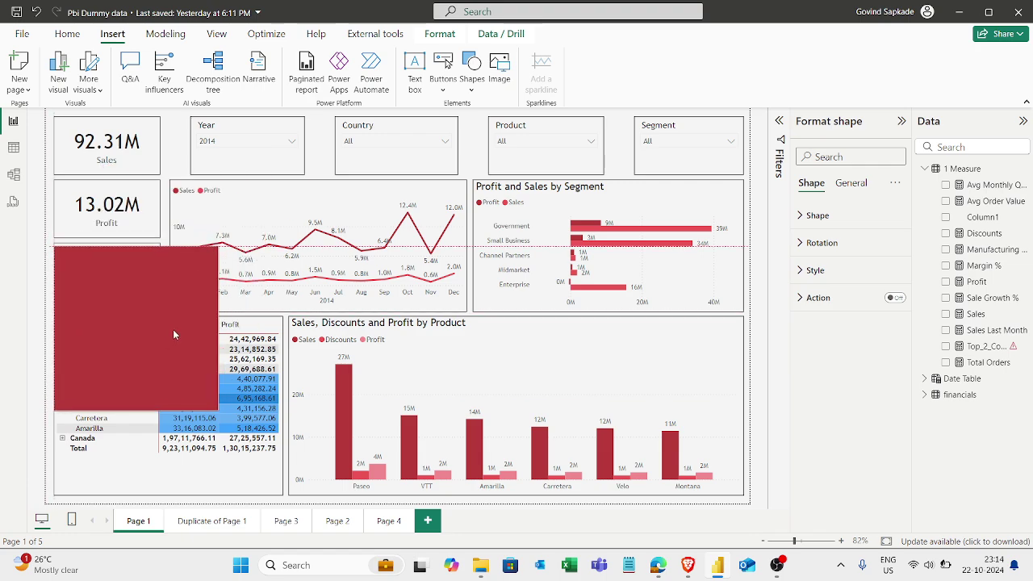
drag(172, 330, 159, 327)
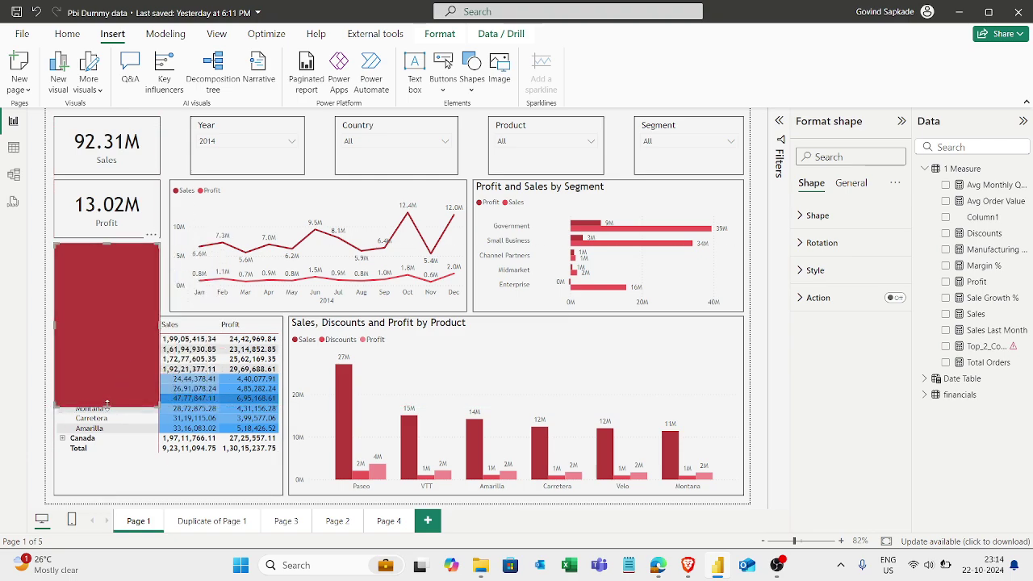
drag(106, 404, 107, 312)
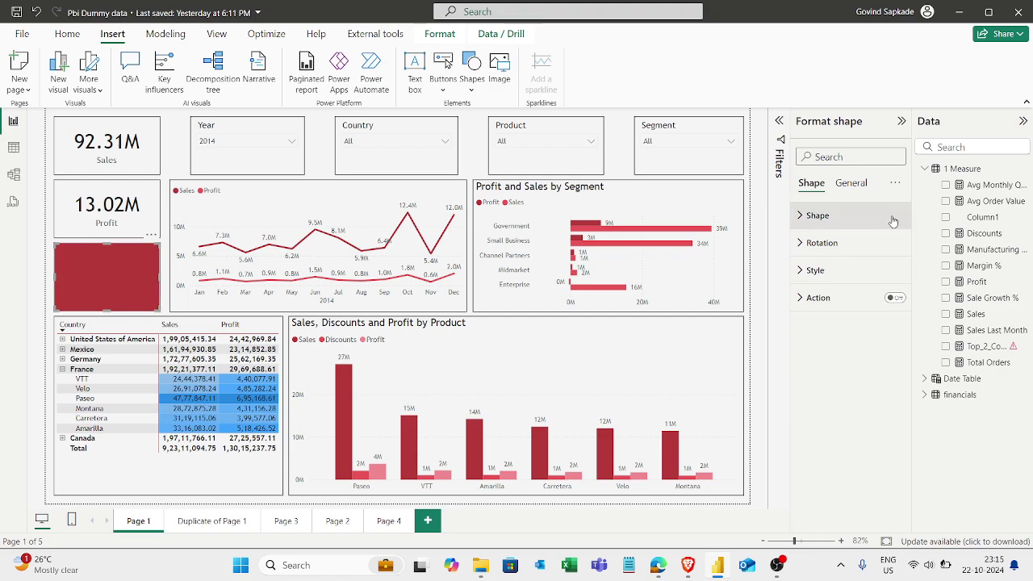
Turn the rectangle's Style fill off so the 176K card shows through
click(824, 270)
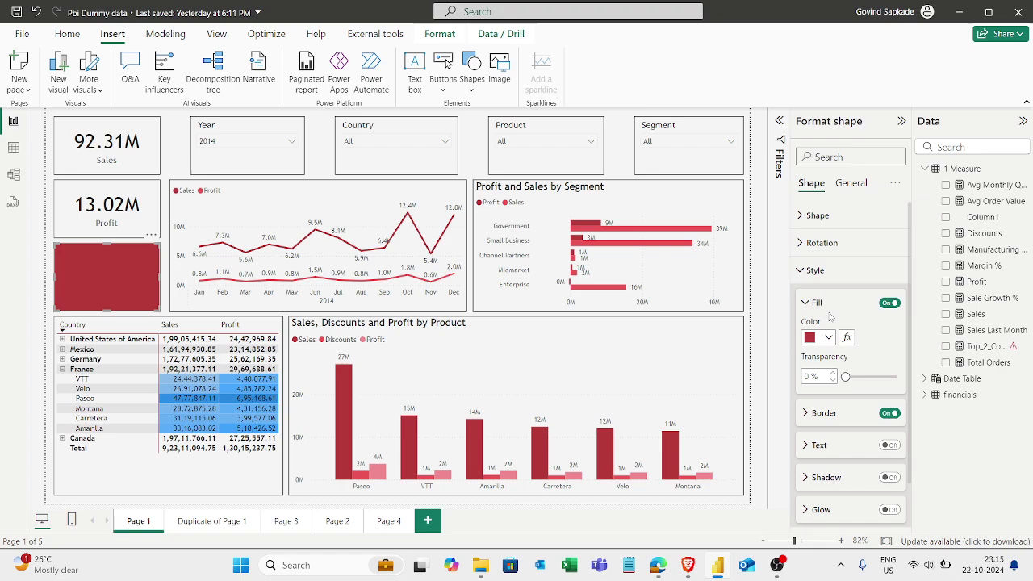
click(889, 302)
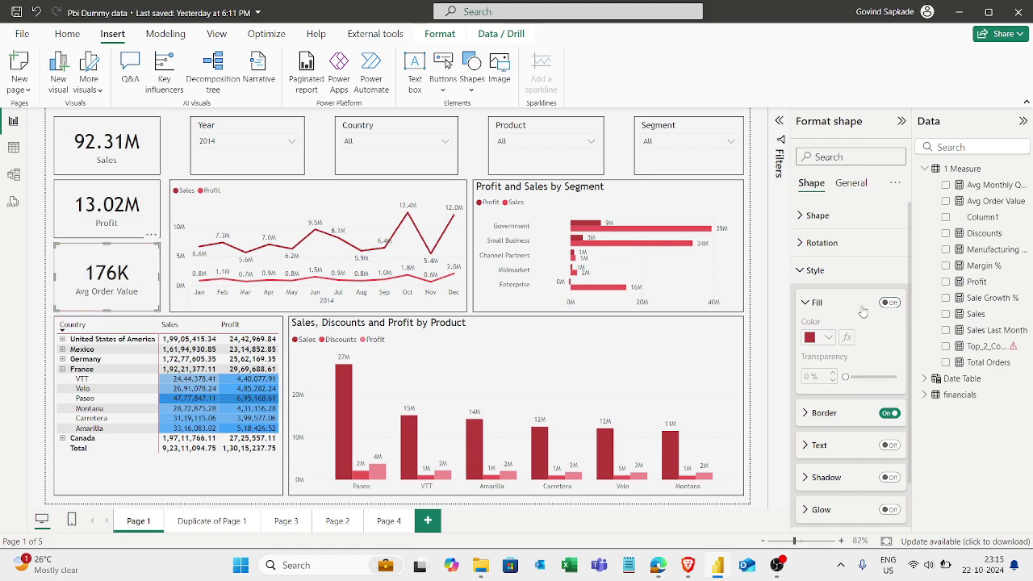
click(161, 311)
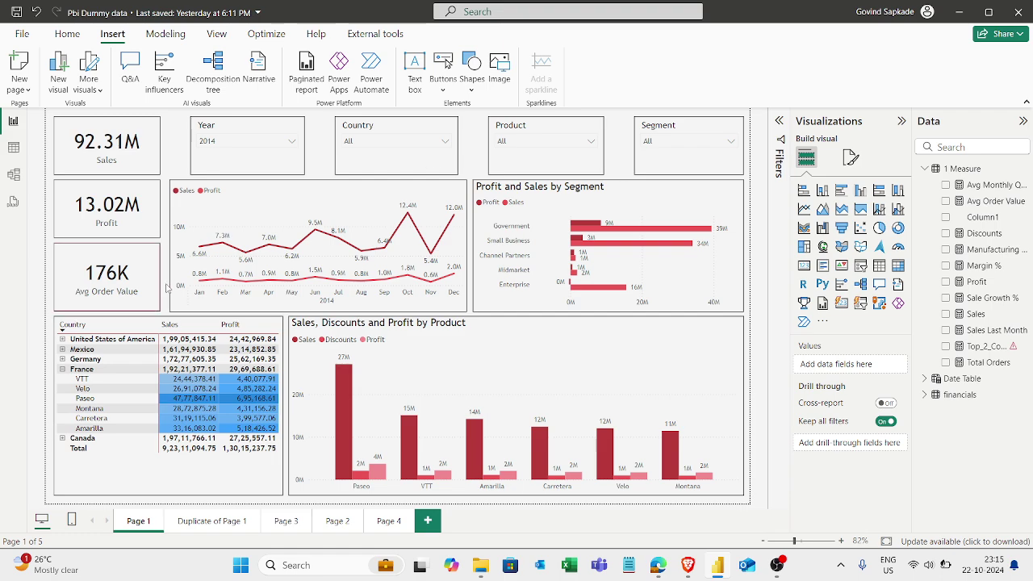
mouse_move(106, 277)
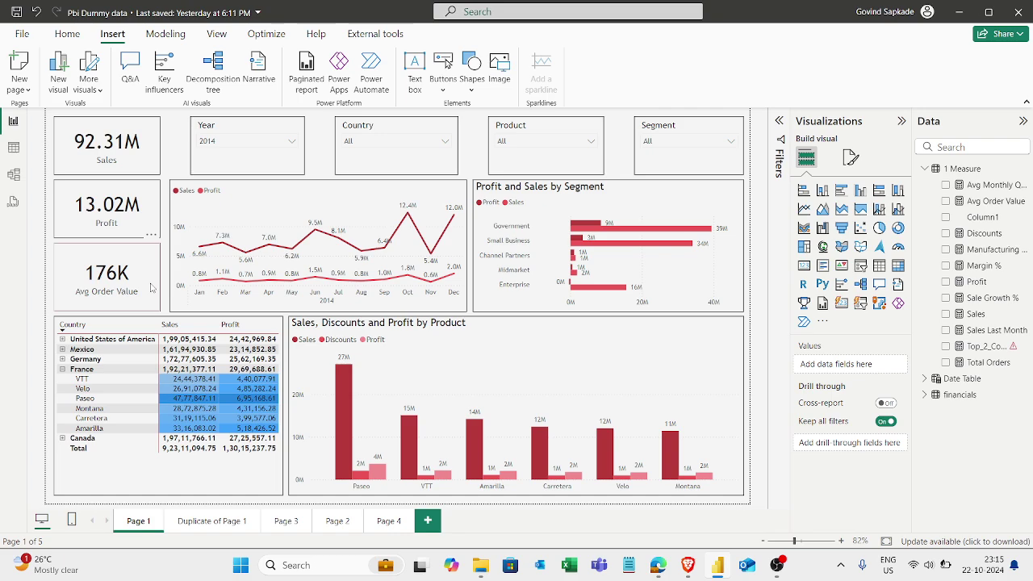
Select the transparent shape through the Selection pane
click(151, 288)
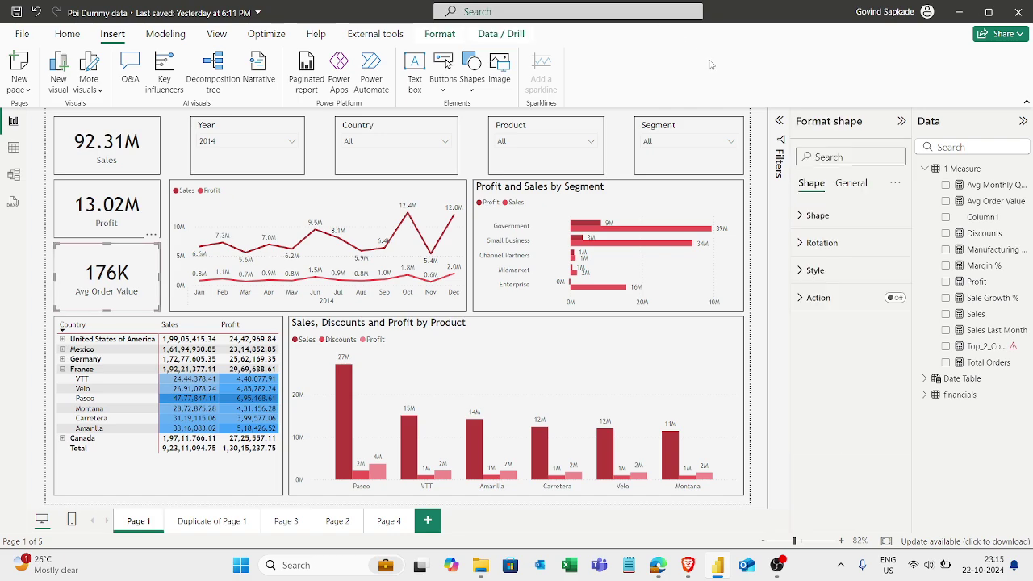
click(217, 34)
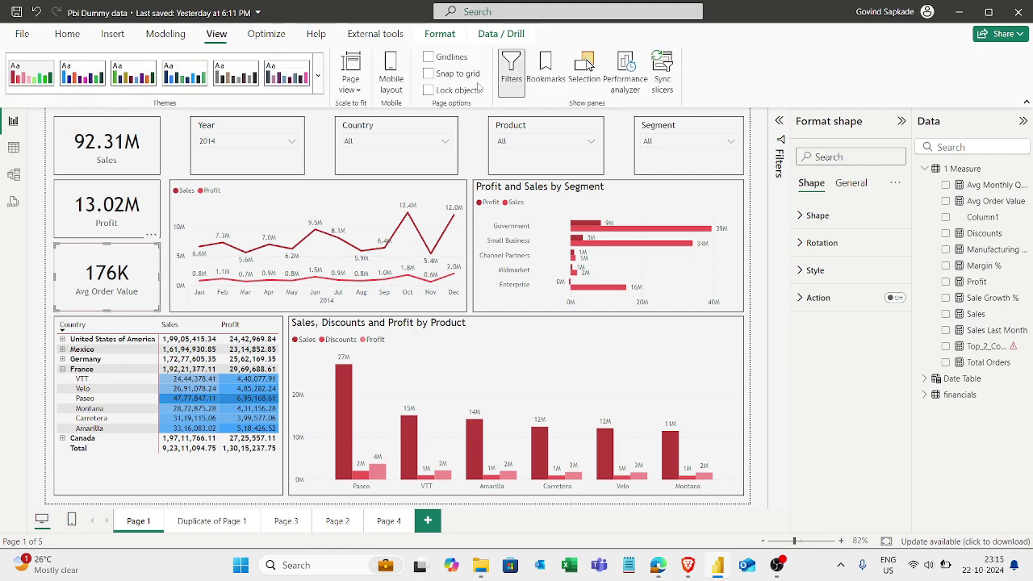
click(587, 68)
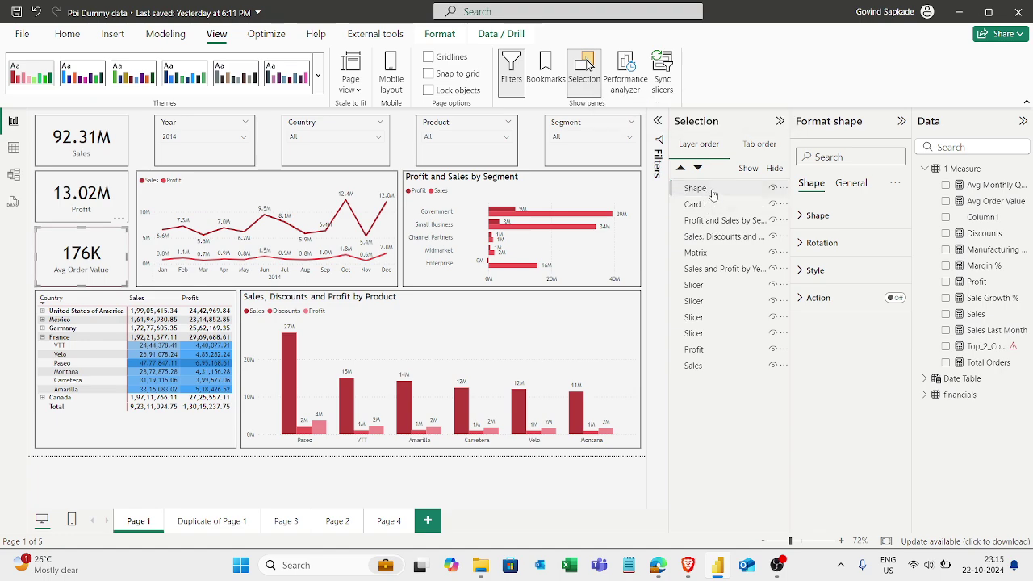
click(710, 191)
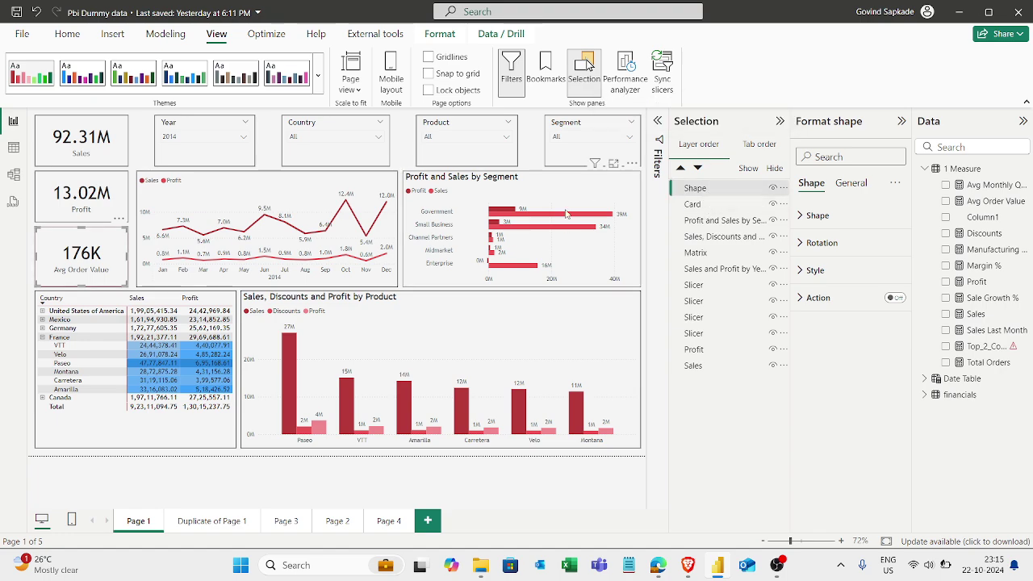
ctrl+click(705, 193)
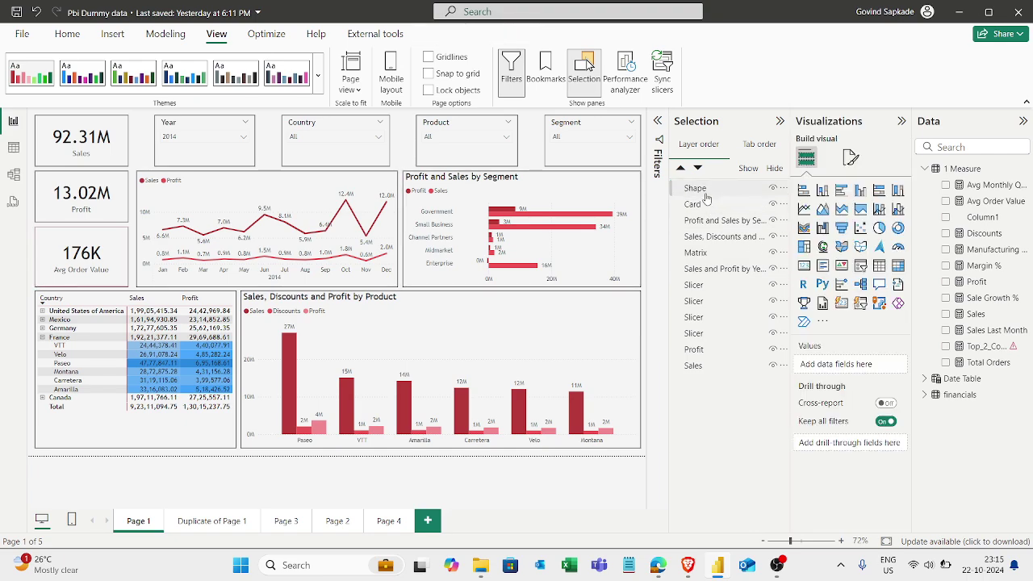
click(705, 194)
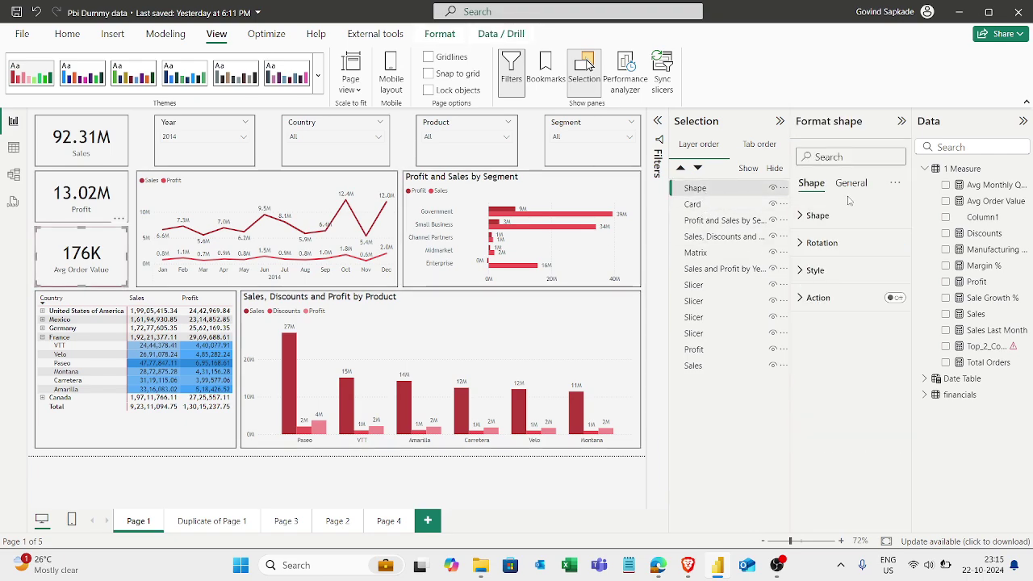
Turn the shape's Action on with type Bookmark, leaving the bookmark as None
click(894, 298)
click(851, 301)
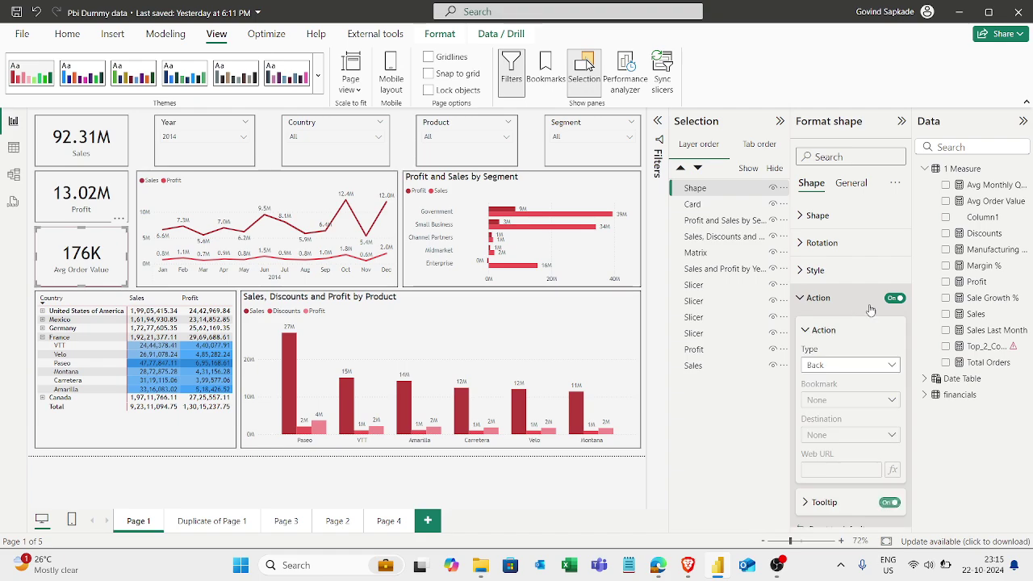
click(840, 367)
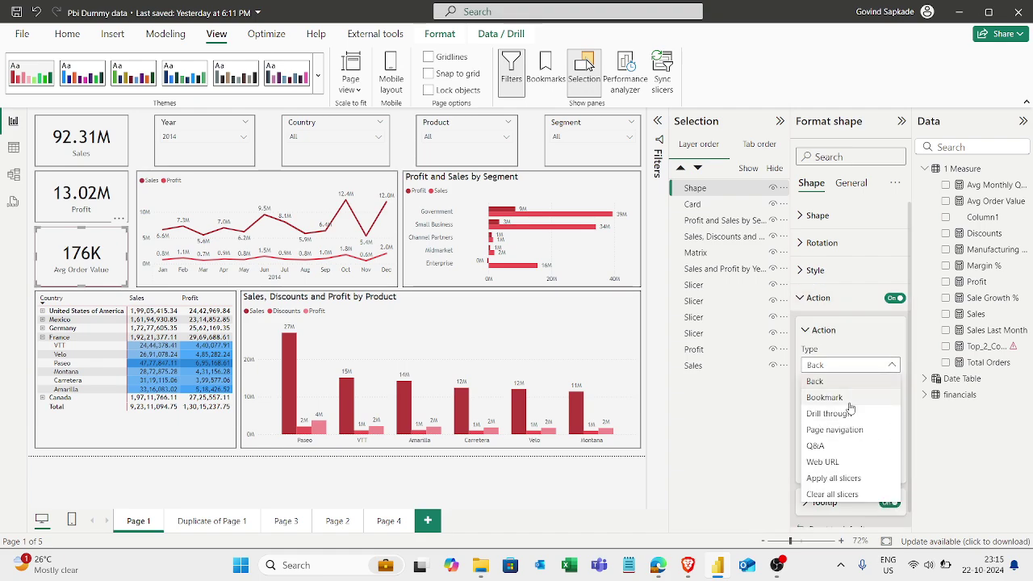
click(849, 403)
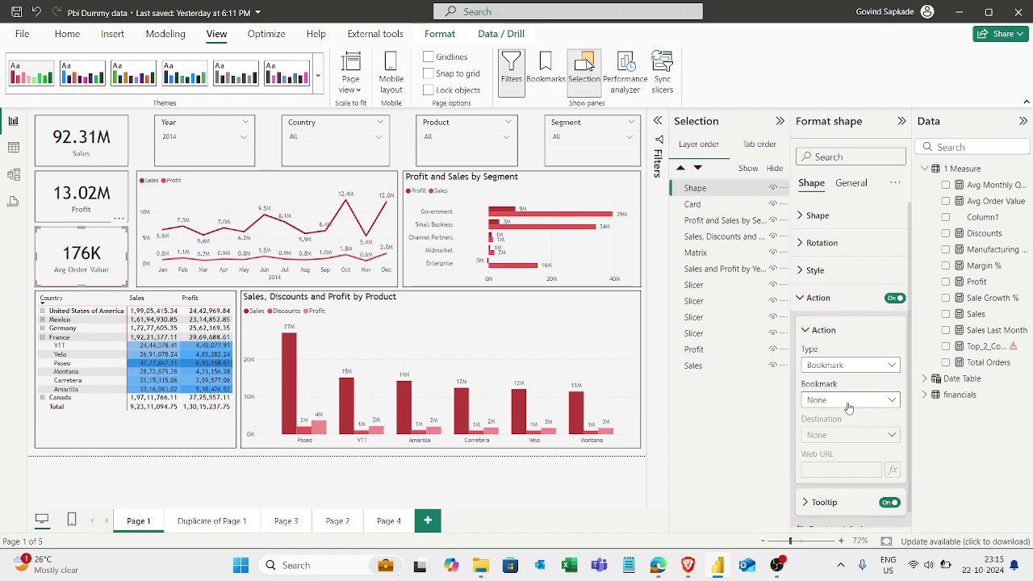
click(847, 401)
click(848, 408)
scroll(848, 395, down, 1)
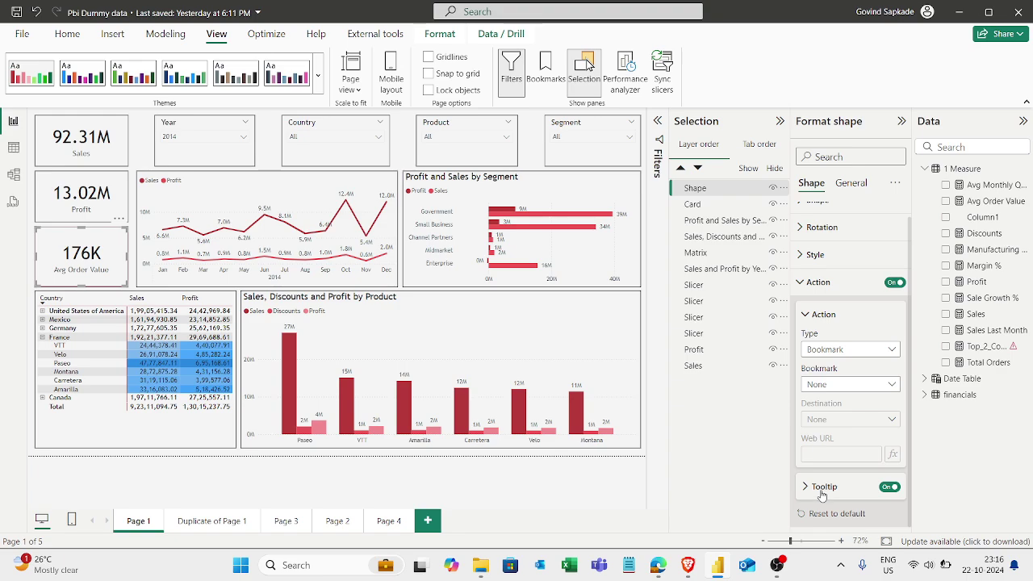
Paste the comment 'Avg order value = ( Total Sales / Total Orders )' into the shape's Tooltip text
click(818, 491)
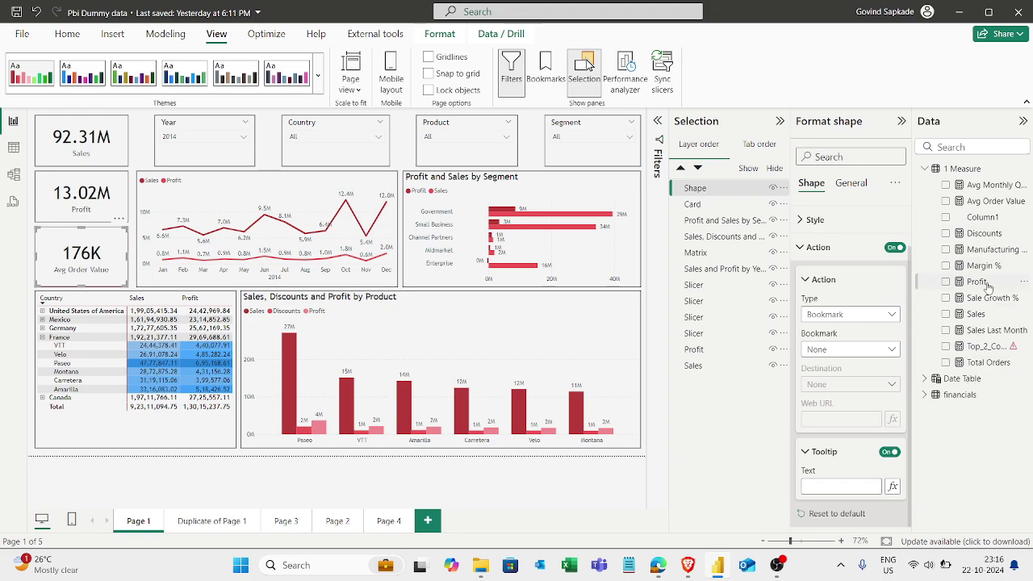
mouse_move(983, 217)
click(981, 202)
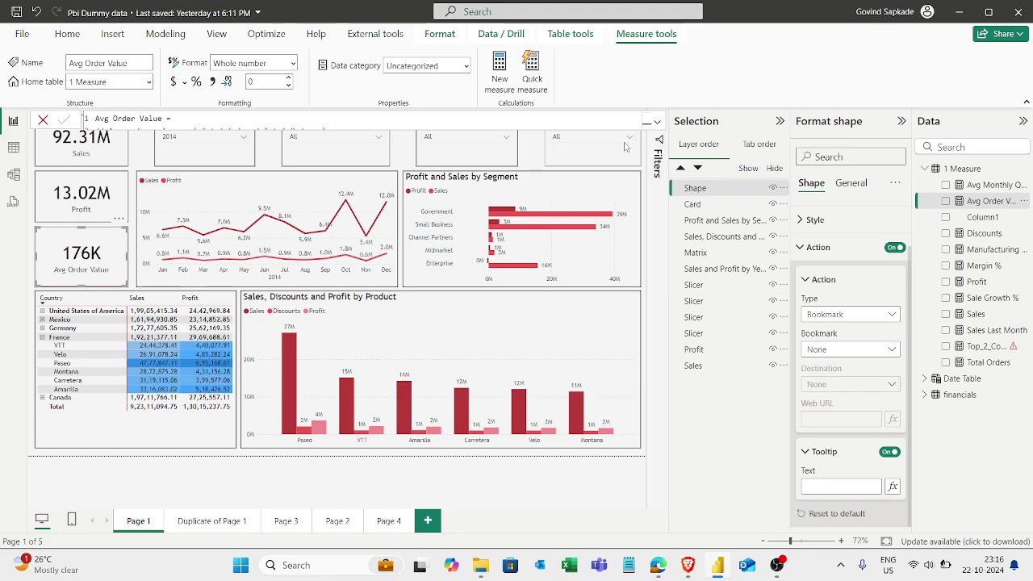
click(657, 124)
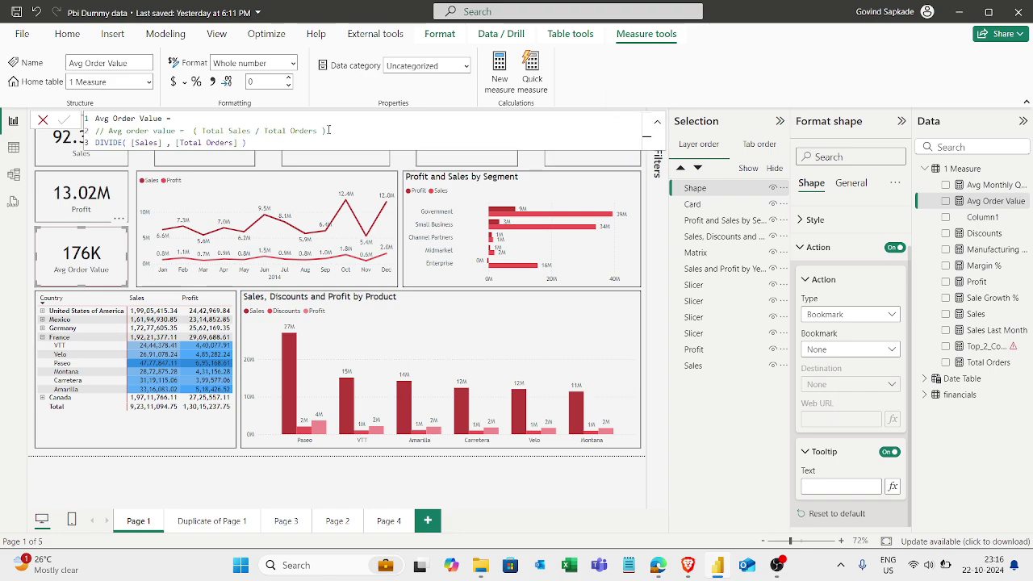
drag(327, 130, 110, 130)
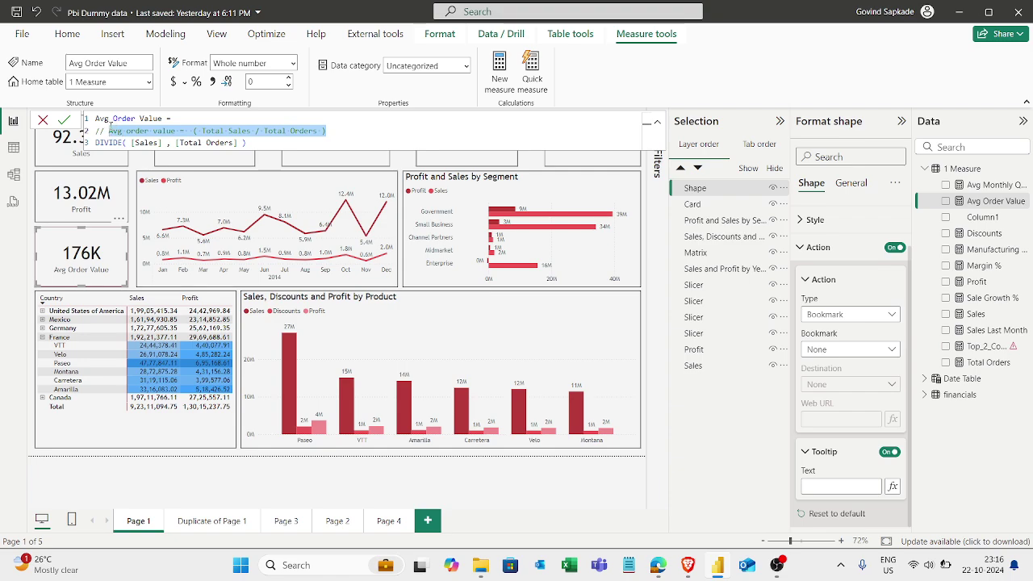
click(813, 485)
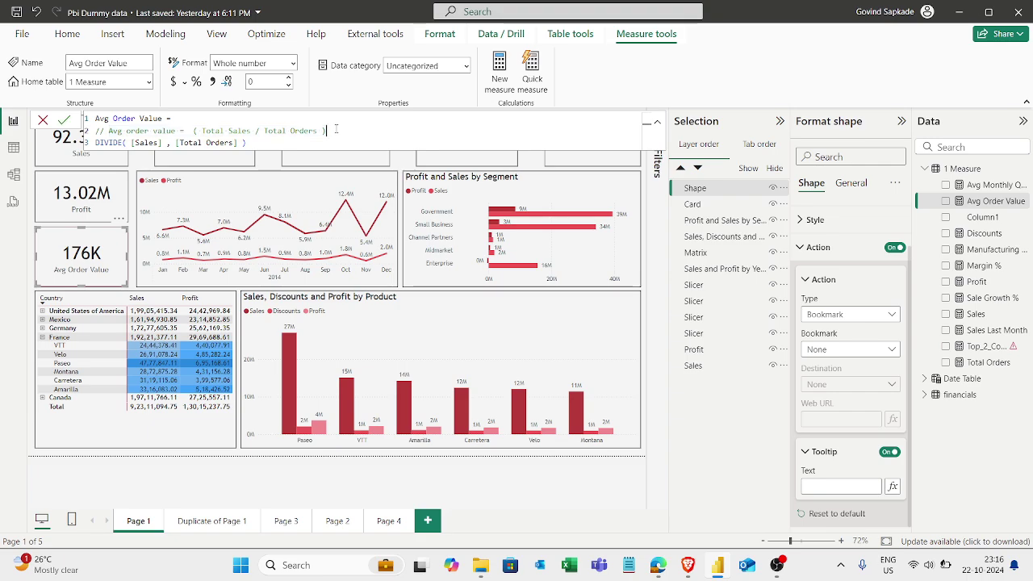
mouse_move(326, 130)
mouse_down()
mouse_move(264, 122)
mouse_move(110, 132)
mouse_up()
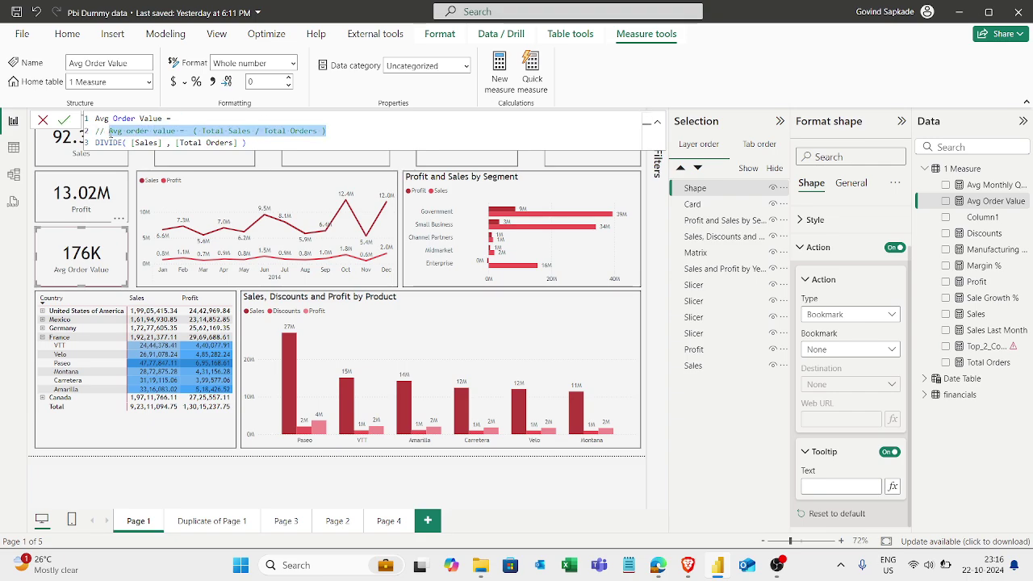
click(817, 482)
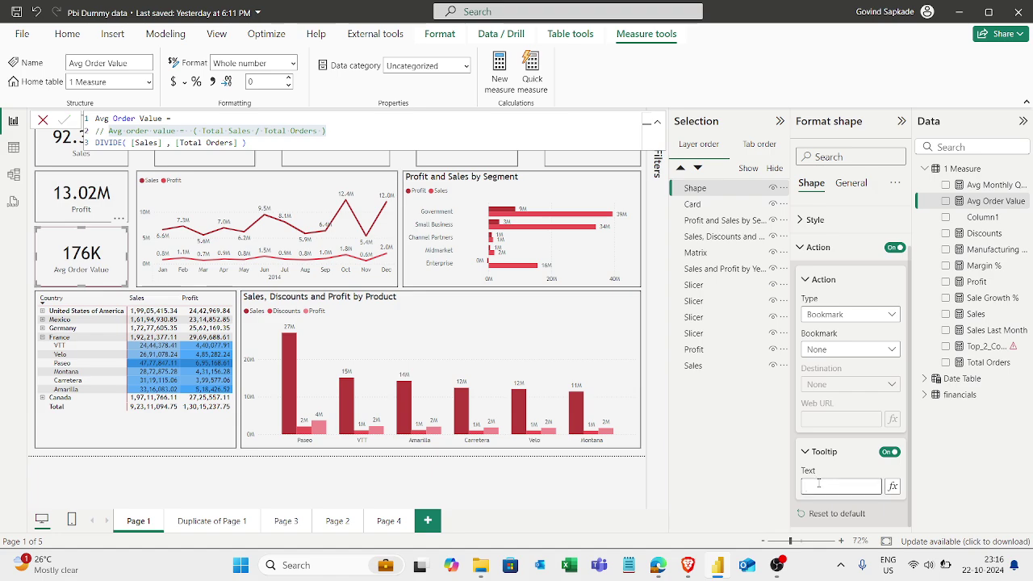
key(ctrl+v)
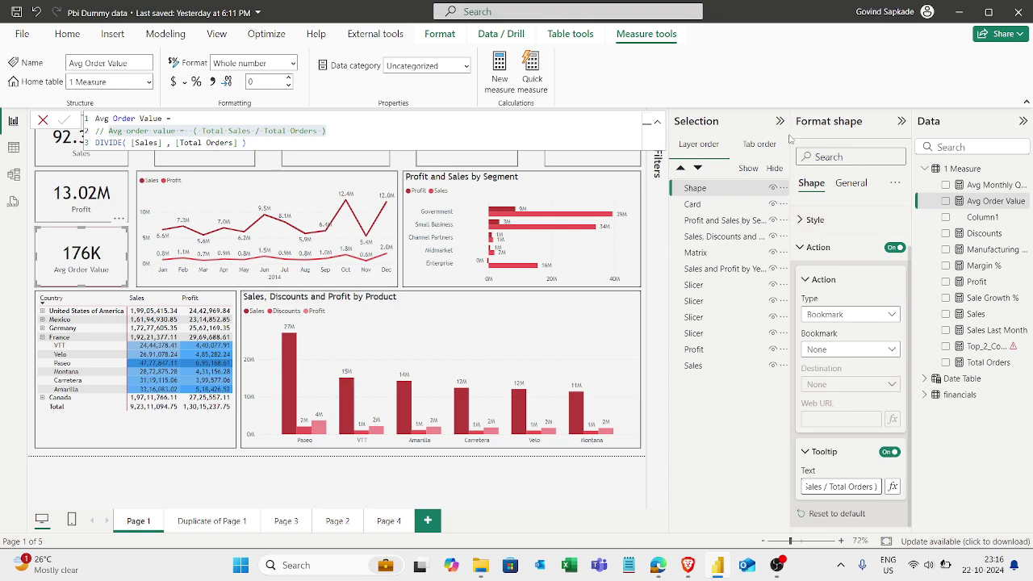
Hide the Selection pane and formula bar, then deselect to test the card's hover tooltip
click(780, 121)
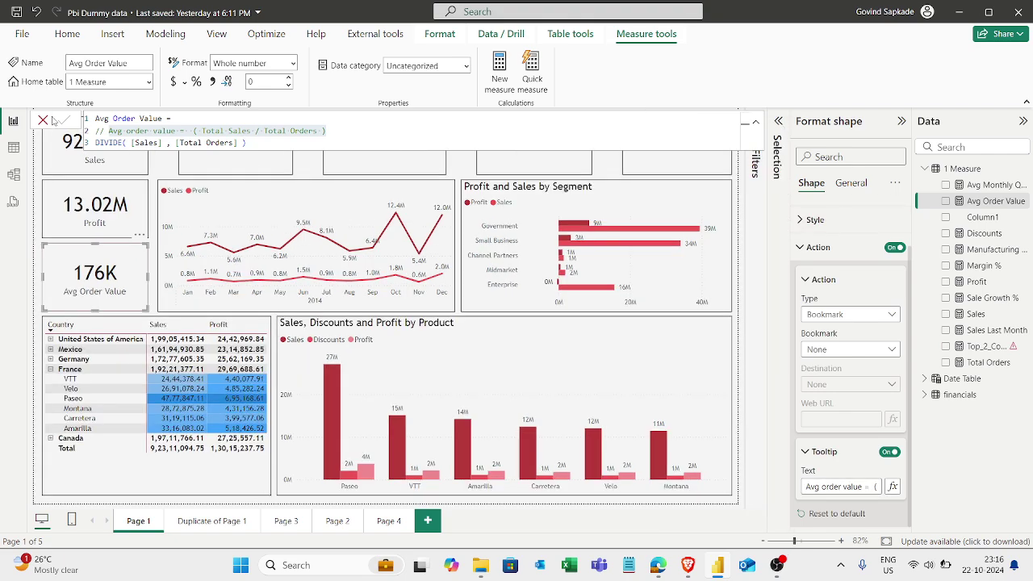
click(43, 119)
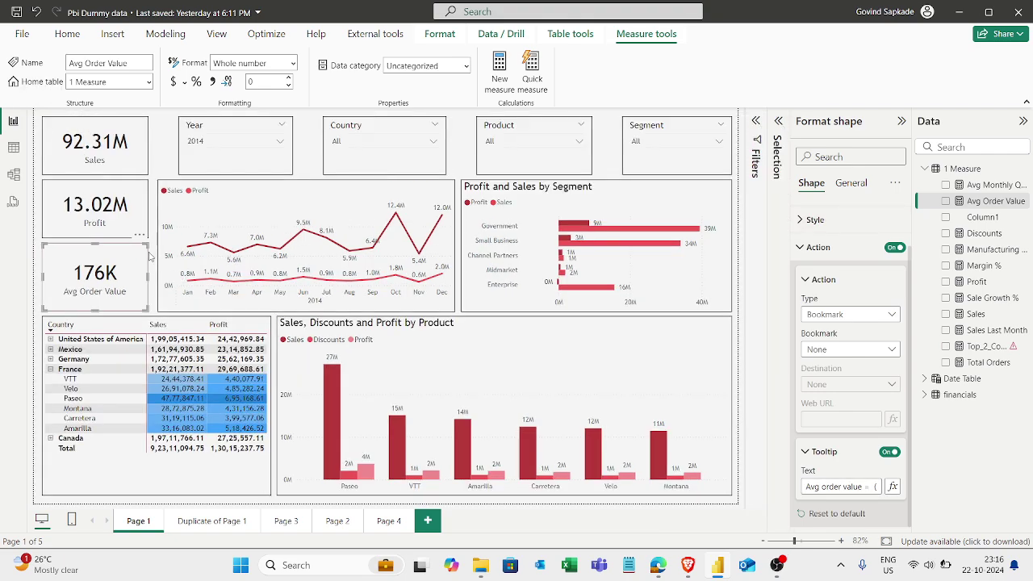
click(152, 257)
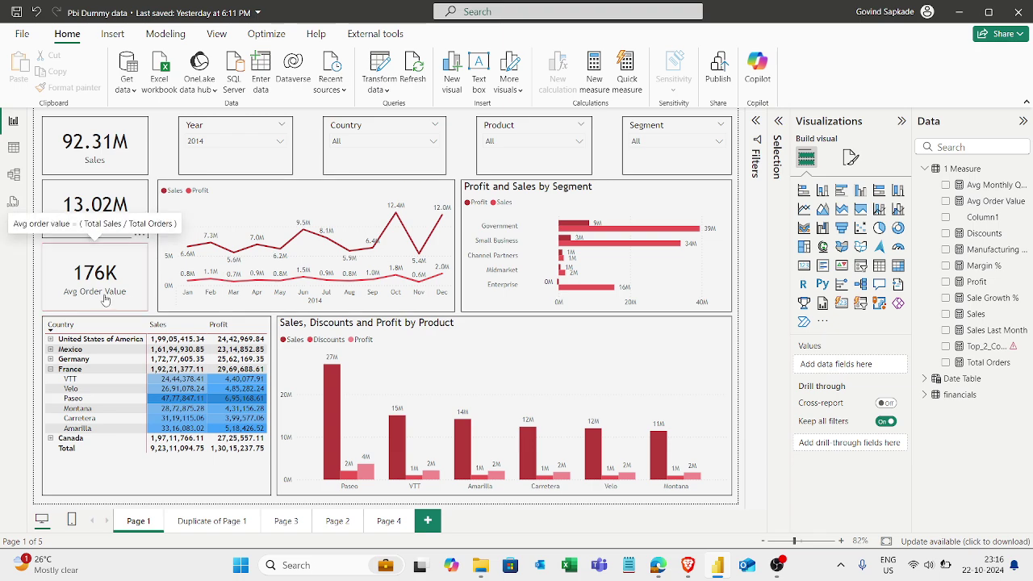